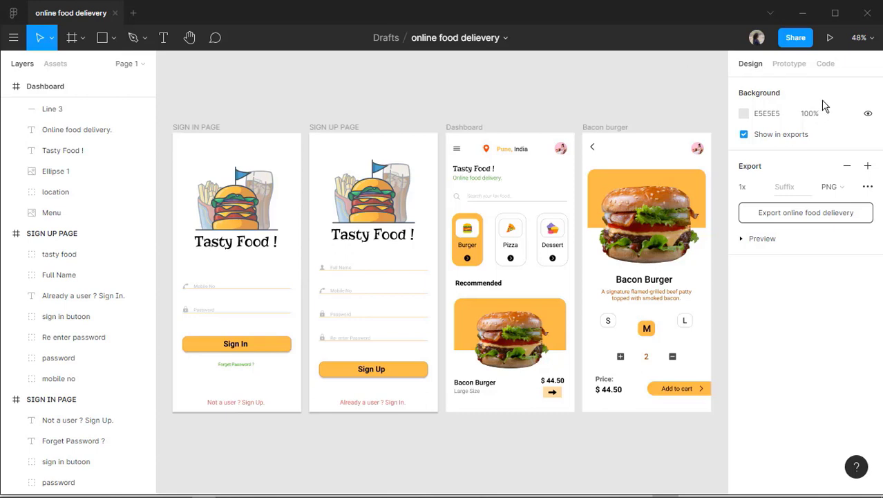
Set the prototype preview device to iPhone 11 Pro Max with the Silver model.
{"action": "left_click", "coordinate": [796, 76]}
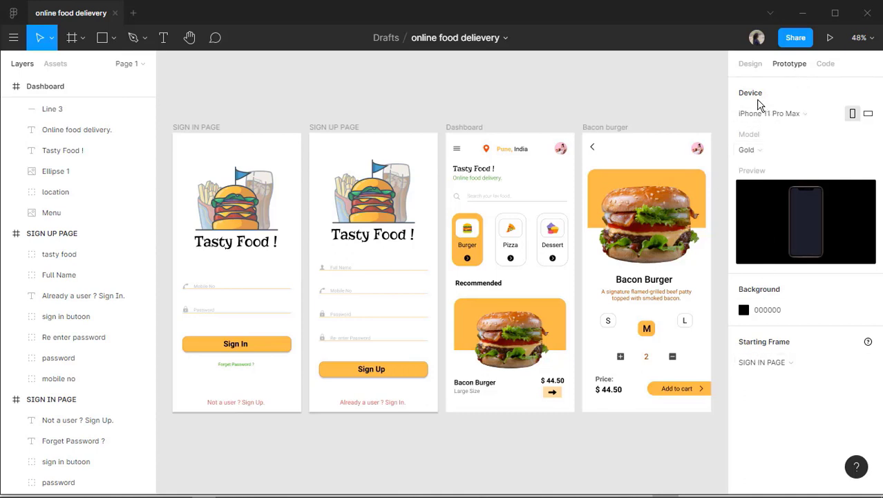
{"action": "left_click", "coordinate": [830, 114]}
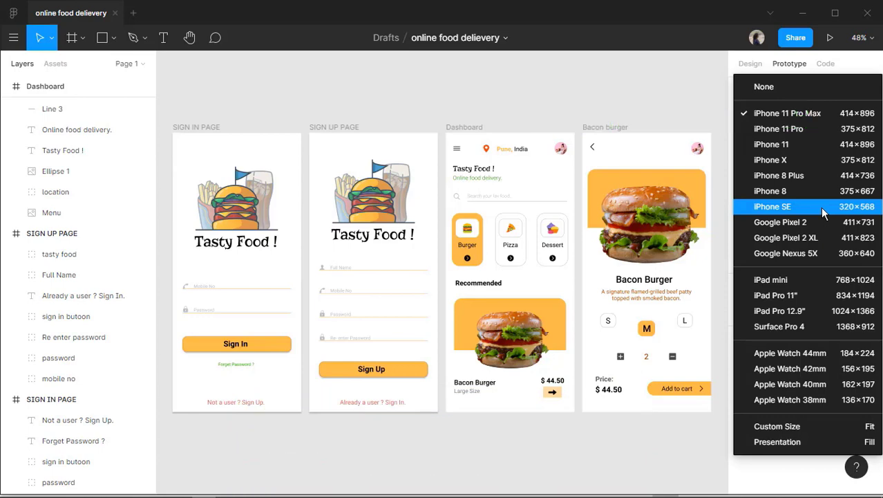
{"action": "left_click", "coordinate": [808, 116]}
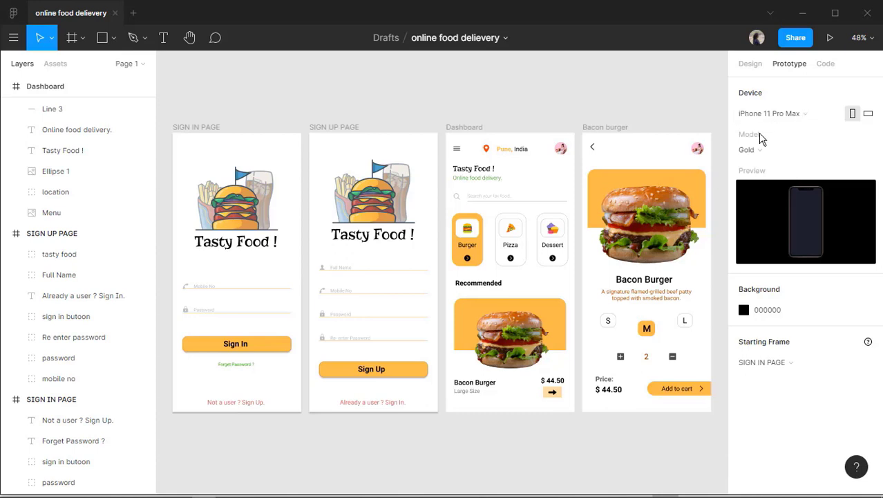
{"action": "left_click", "coordinate": [827, 150]}
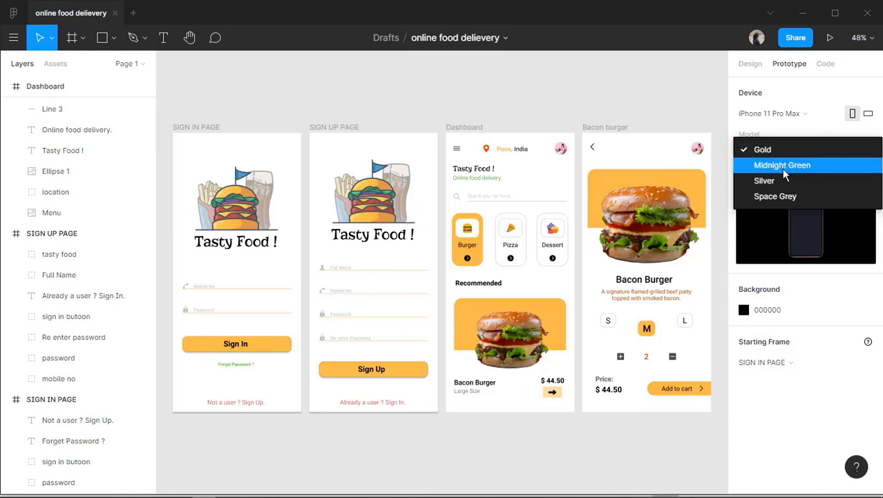
{"action": "left_click", "coordinate": [803, 165]}
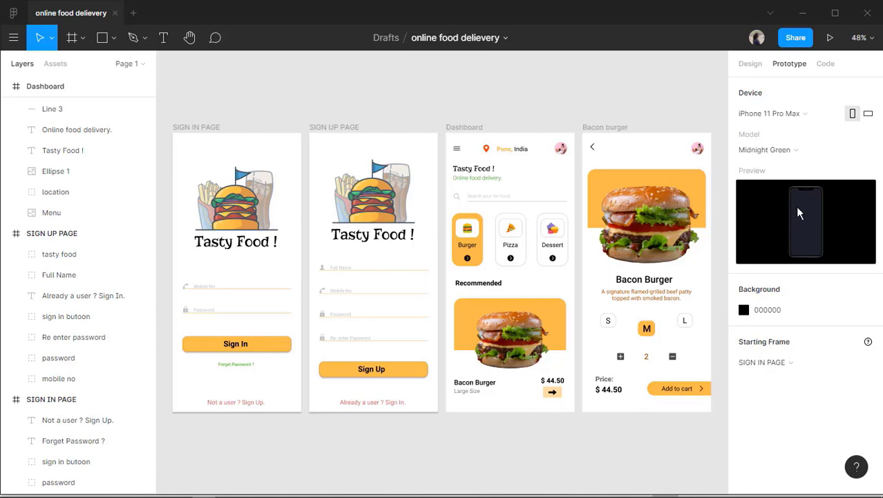
{"action": "left_click", "coordinate": [797, 154]}
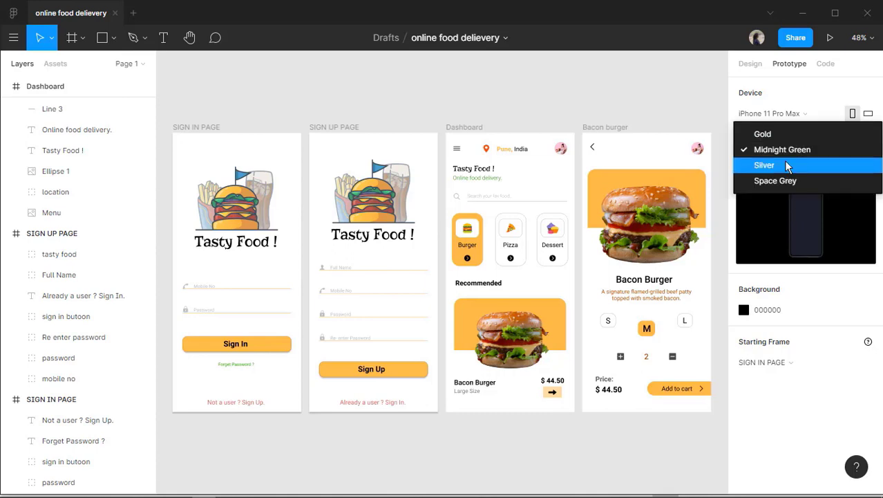
{"action": "left_click", "coordinate": [787, 166]}
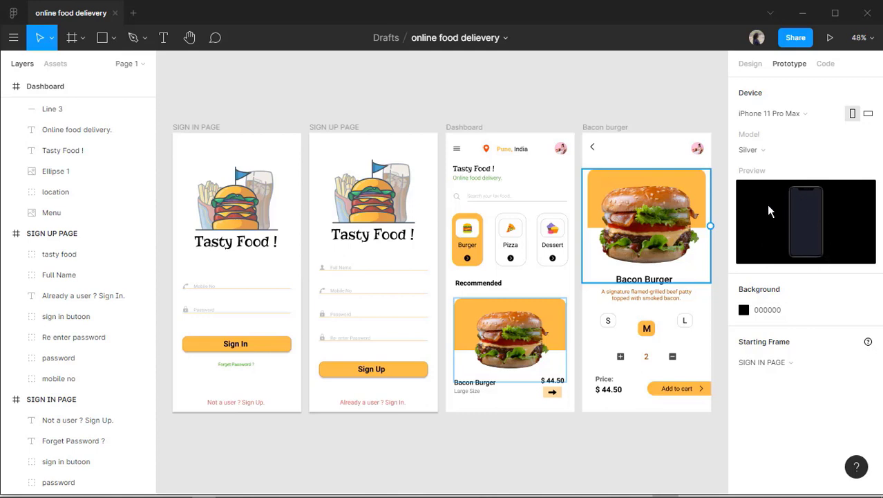
Change the prototype background from 000000 to white FFFFFF.
{"action": "left_click", "coordinate": [744, 309]}
{"action": "left_click_drag", "start_coordinate": [655, 183], "coordinate": [669, 240]}
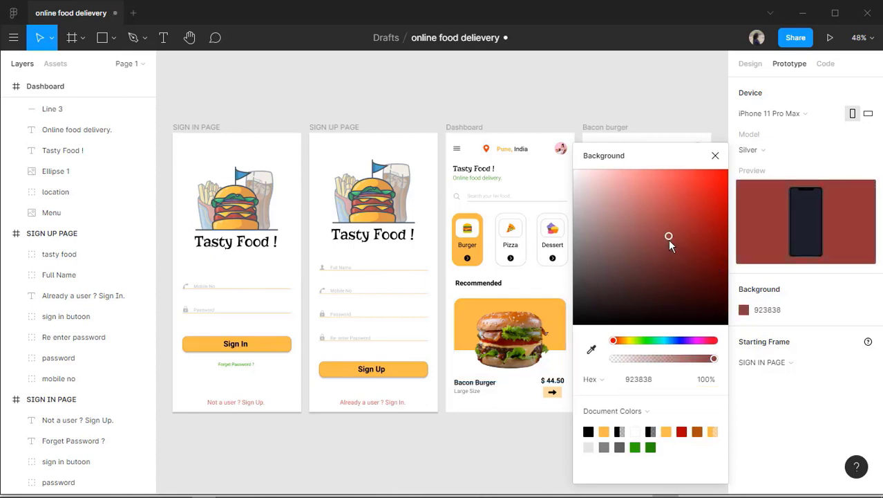
{"action": "left_click_drag", "start_coordinate": [587, 188], "coordinate": [570, 174]}
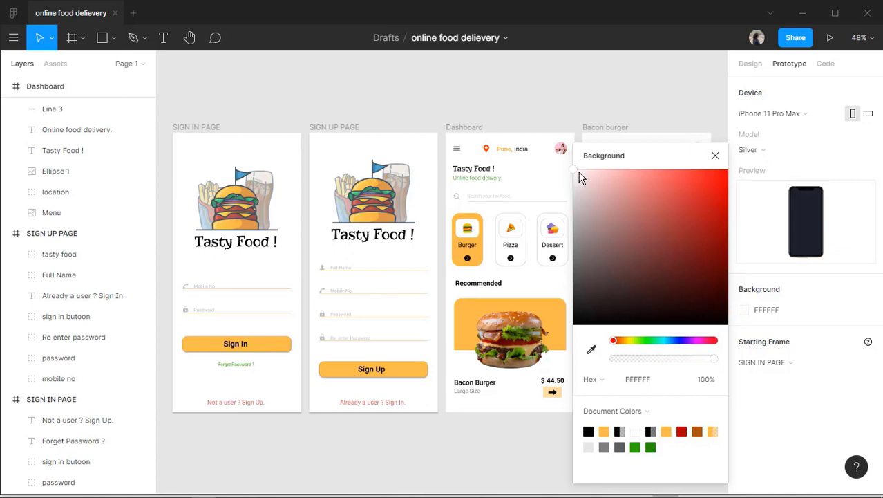
{"action": "left_click", "coordinate": [715, 154]}
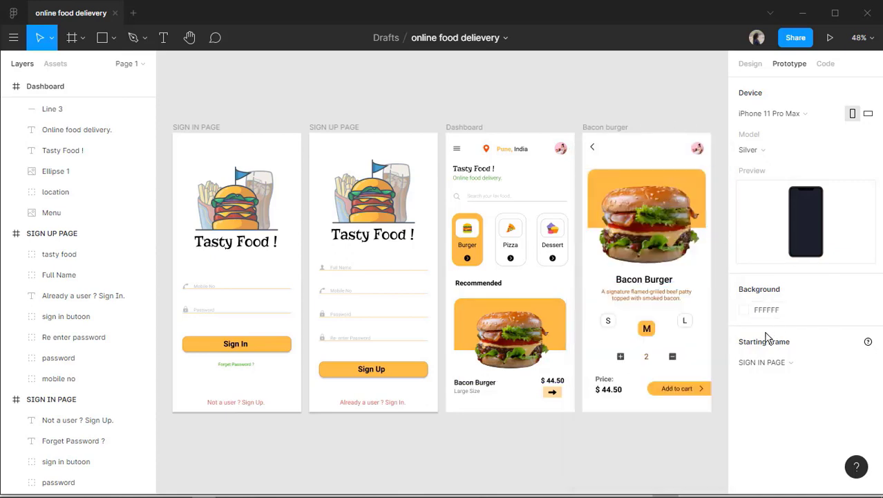
{"action": "left_click", "coordinate": [796, 367]}
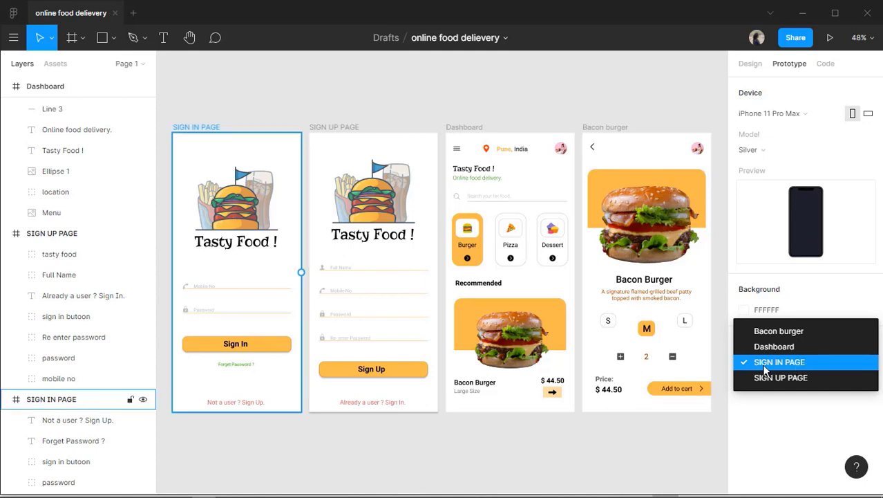
Keep SIGN IN PAGE as the prototype's starting frame.
{"action": "left_click", "coordinate": [785, 366]}
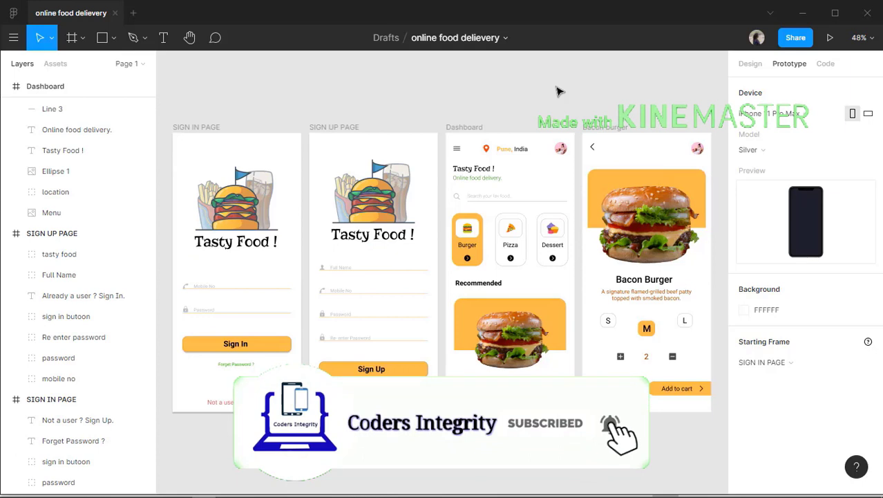
Connect the Sign In button's prototype link to the Dashboard frame.
{"action": "left_click", "coordinate": [251, 349]}
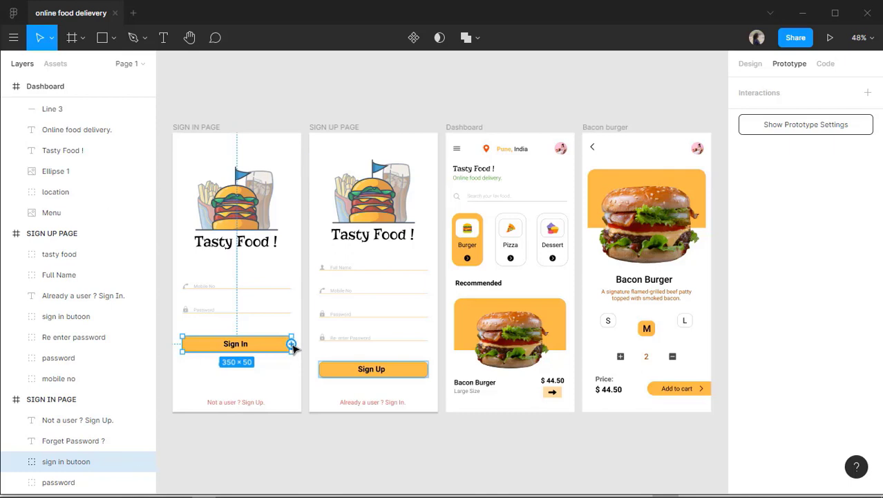
{"action": "left_click_drag", "start_coordinate": [291, 345], "coordinate": [450, 282]}
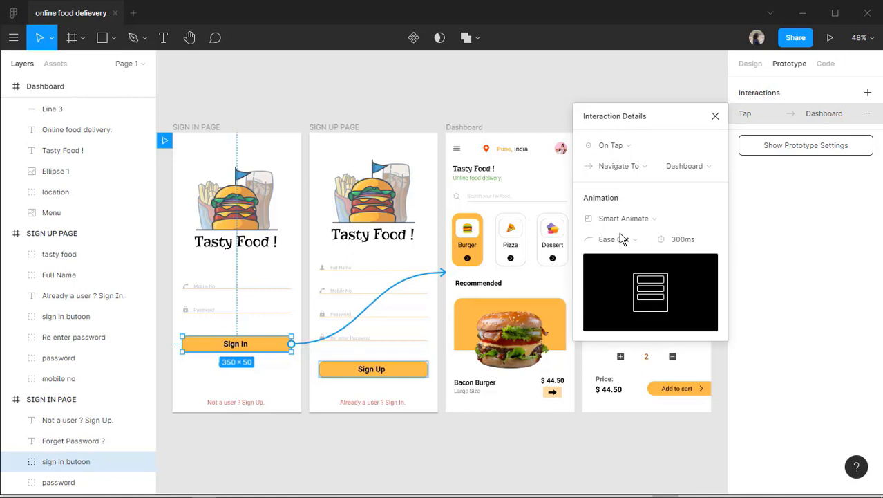
{"action": "left_click", "coordinate": [653, 151]}
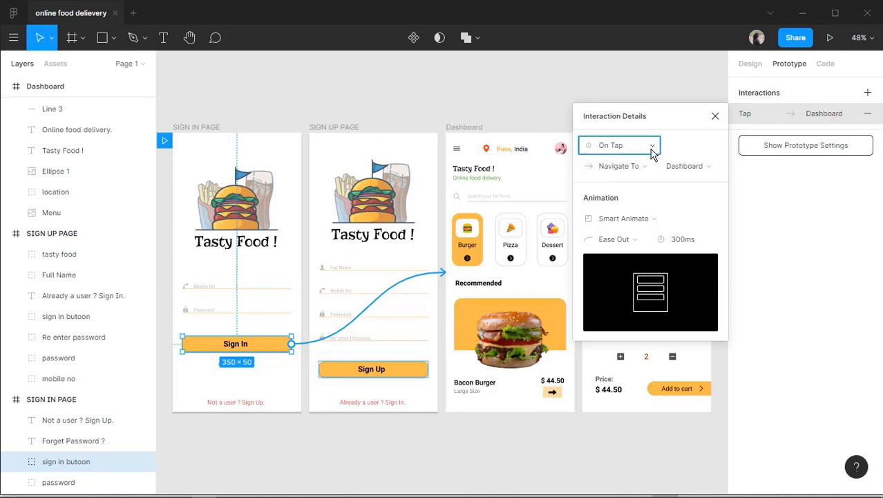
{"action": "left_click", "coordinate": [653, 151]}
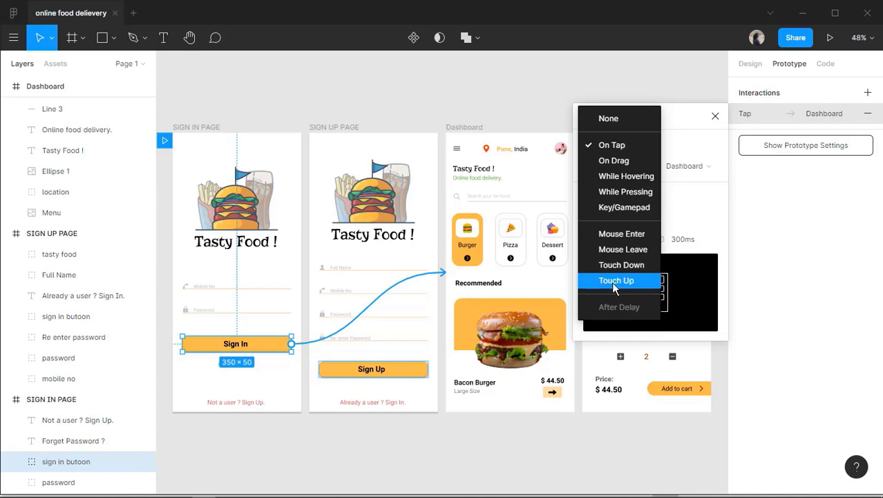
{"action": "left_click", "coordinate": [608, 143]}
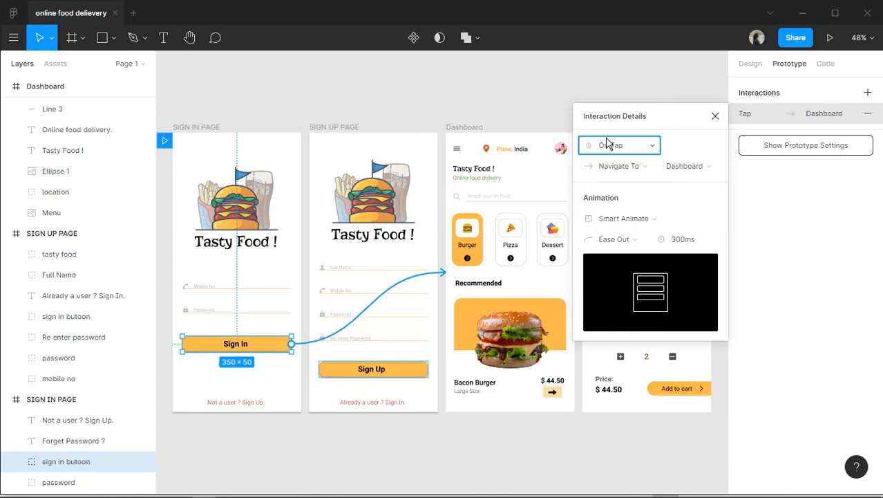
{"action": "left_click", "coordinate": [651, 167]}
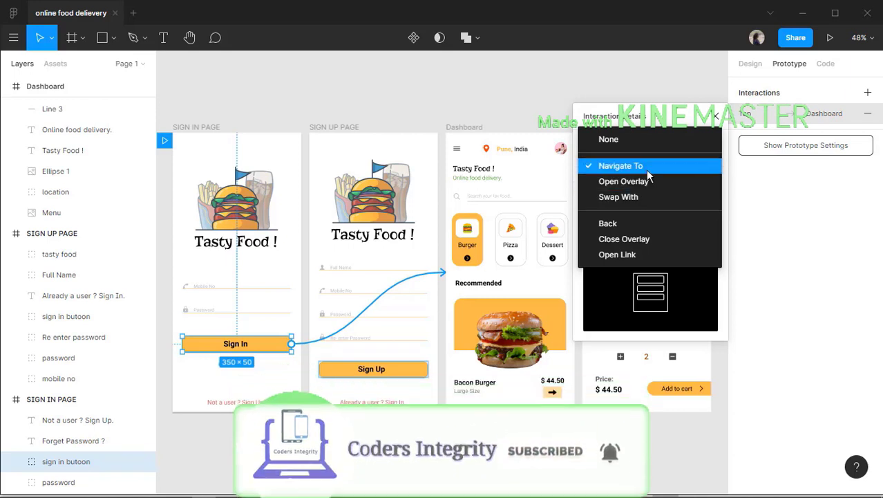
{"action": "left_click", "coordinate": [647, 169]}
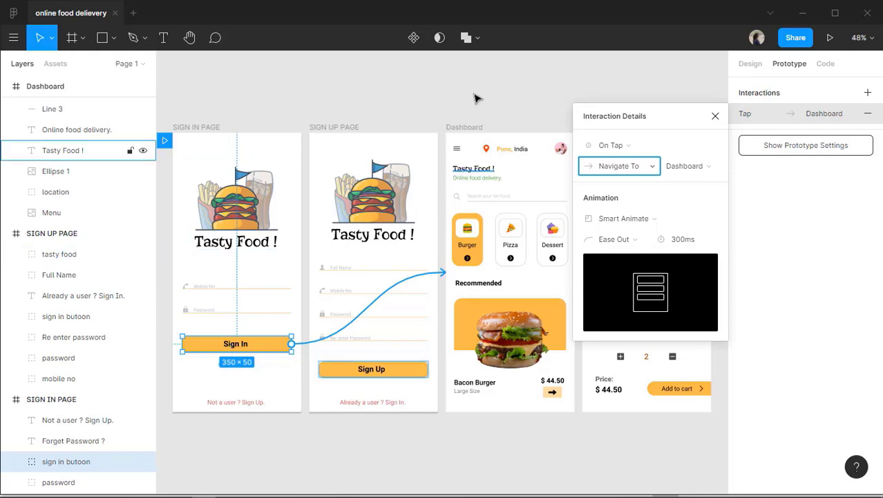
Set the Sign In tap interaction to Navigate To with Dashboard as the destination.
{"action": "left_click", "coordinate": [652, 169]}
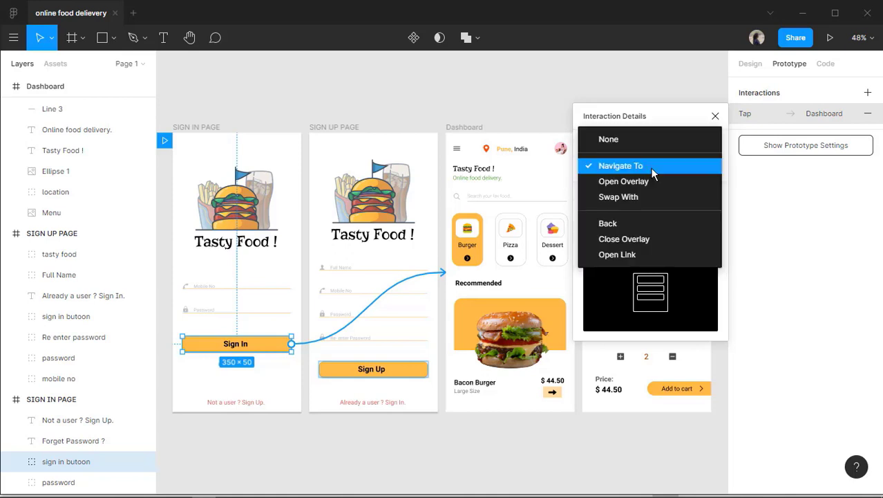
{"action": "left_click", "coordinate": [638, 183]}
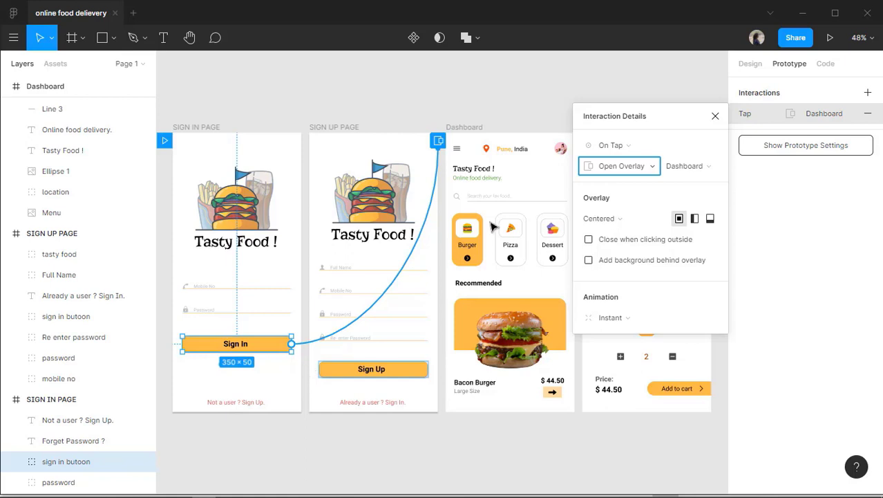
{"action": "left_click", "coordinate": [652, 168]}
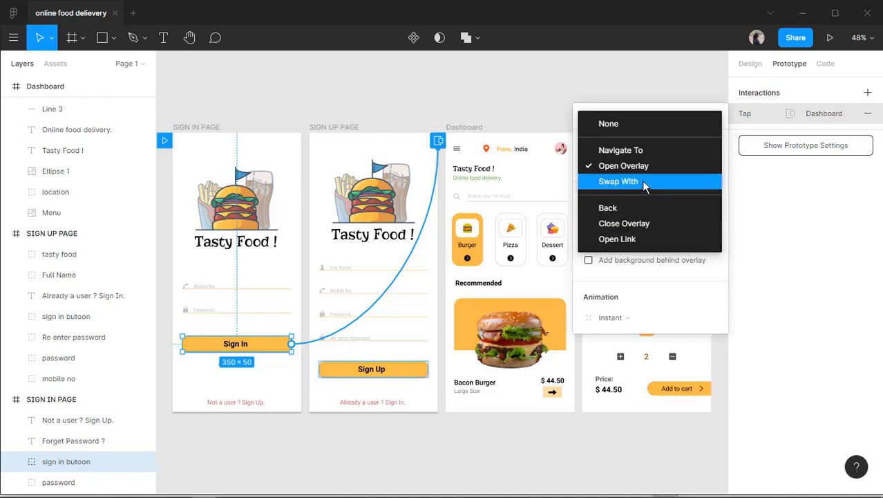
{"action": "left_click", "coordinate": [642, 180]}
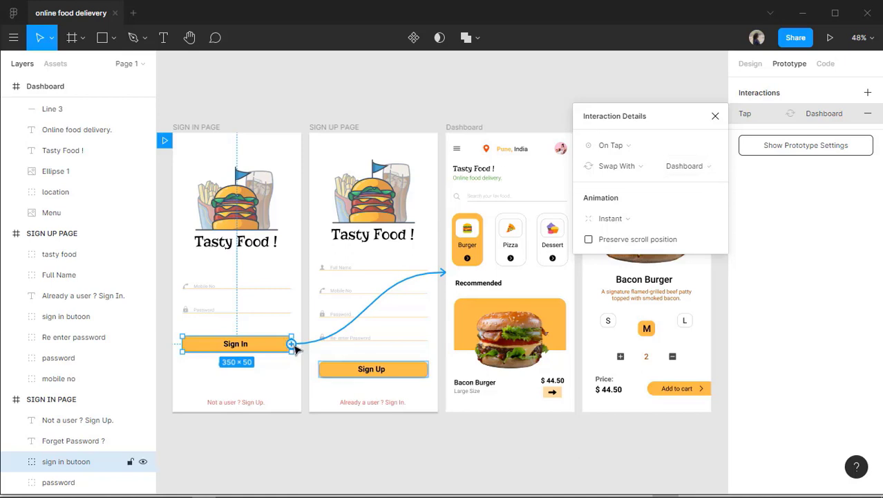
{"action": "left_click", "coordinate": [708, 167]}
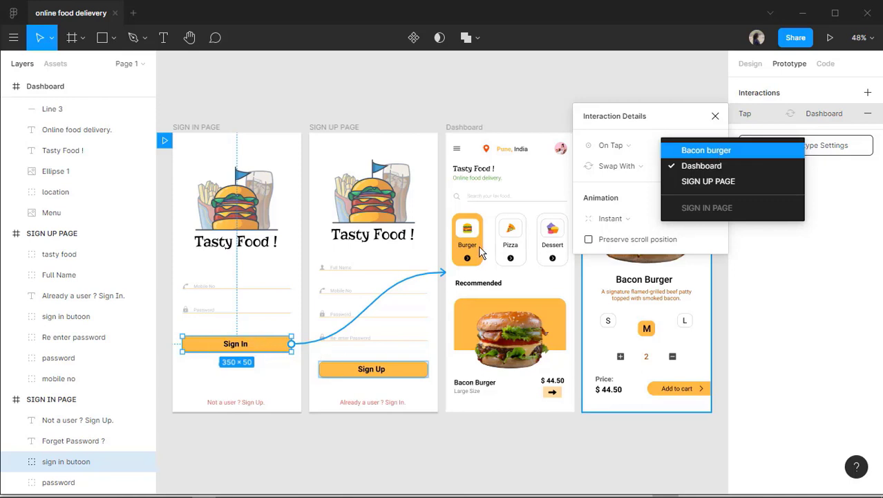
{"action": "left_click", "coordinate": [712, 167]}
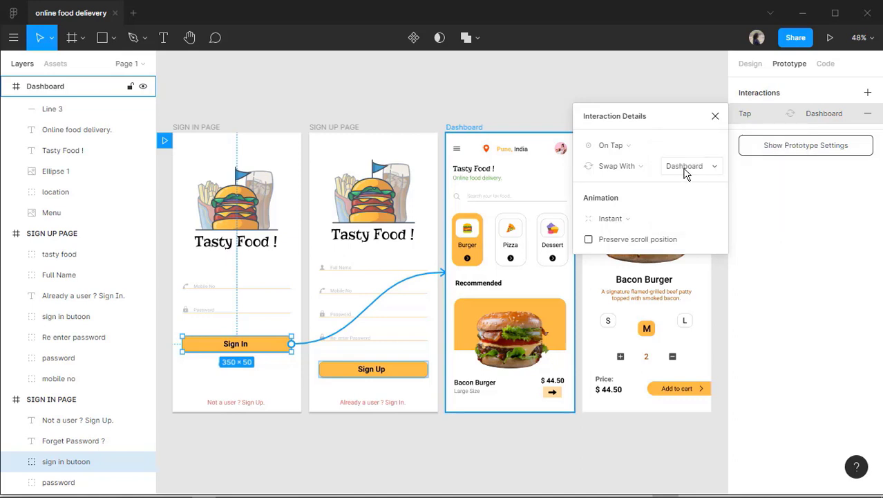
{"action": "left_click", "coordinate": [628, 166]}
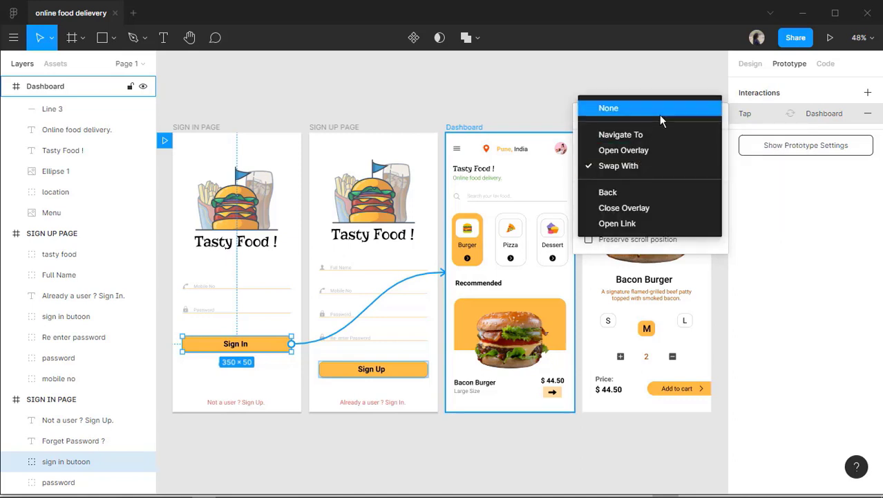
{"action": "left_click", "coordinate": [653, 136]}
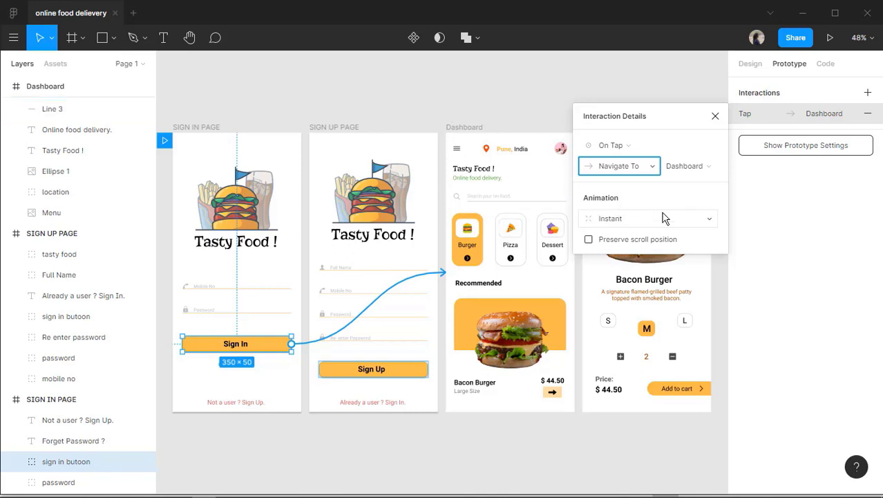
Give the Sign In-to-Dashboard transition a Dissolve animation with Ease In And Out easing.
{"action": "left_click", "coordinate": [710, 222]}
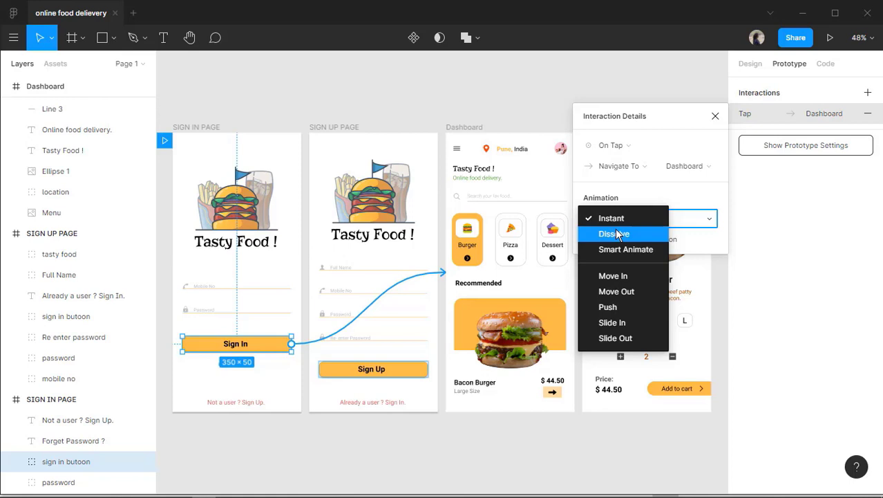
{"action": "left_click", "coordinate": [617, 234]}
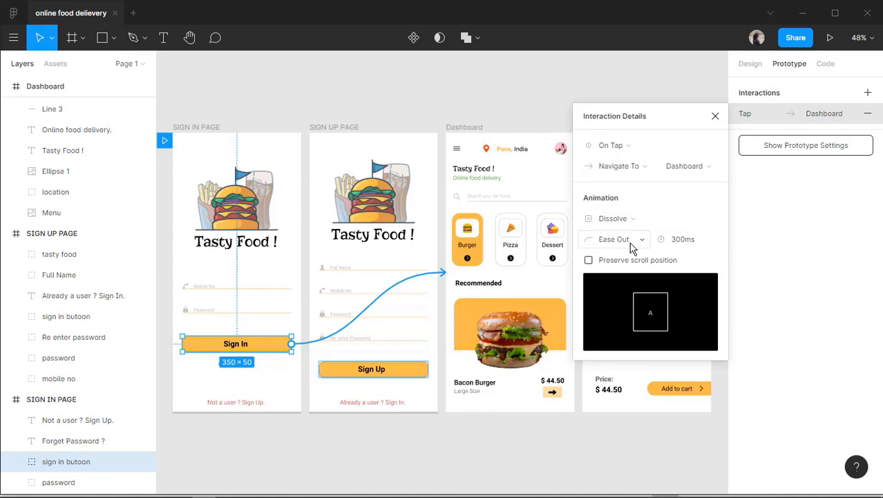
{"action": "left_click", "coordinate": [632, 248]}
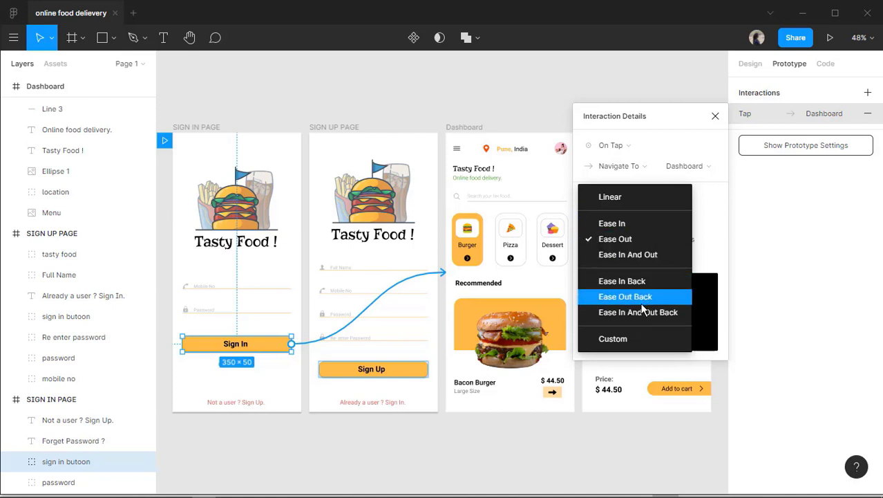
{"action": "left_click", "coordinate": [627, 262]}
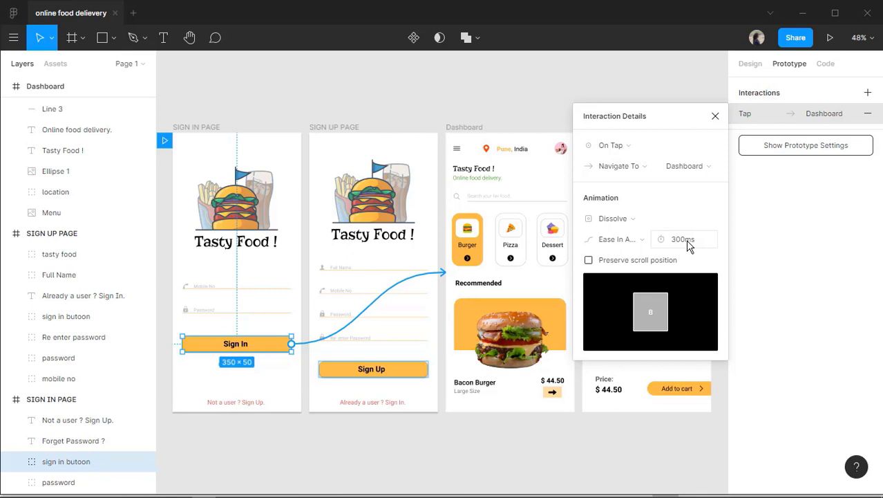
{"action": "left_click", "coordinate": [715, 117]}
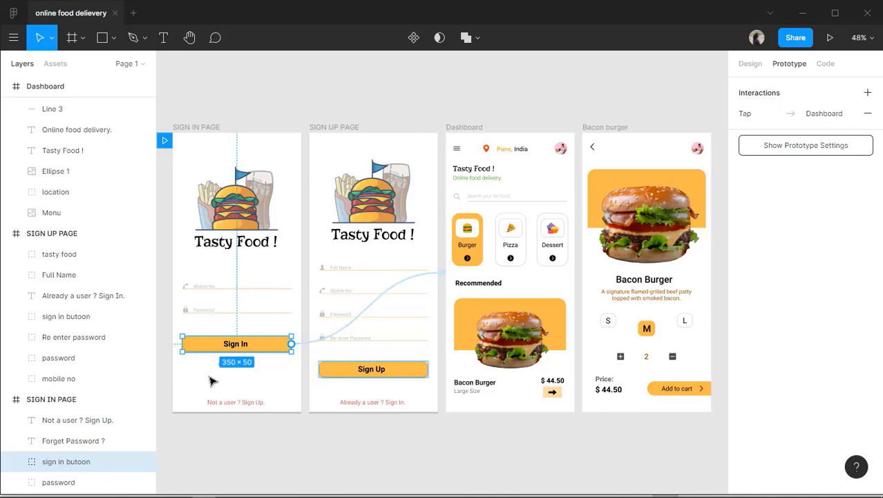
Link the 'Not a user ? Sign Up.' text to the SIGN UP PAGE frame.
{"action": "left_click", "coordinate": [232, 411]}
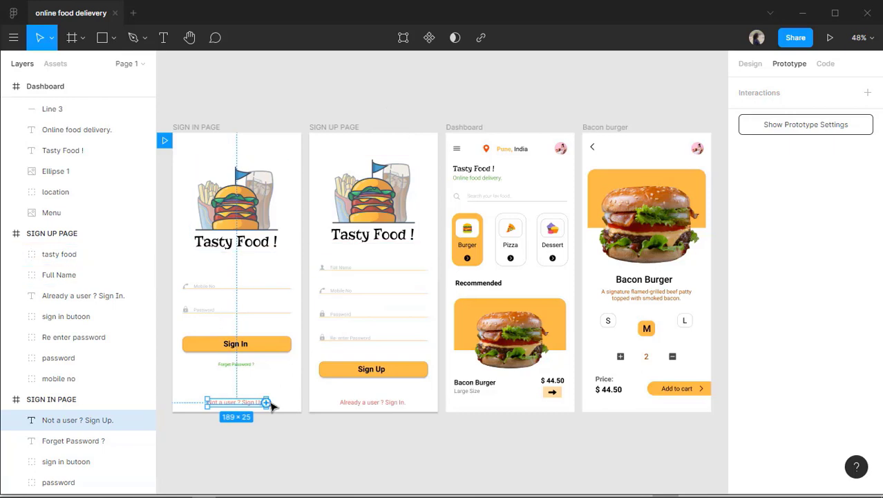
{"action": "left_click_drag", "start_coordinate": [267, 403], "coordinate": [346, 250]}
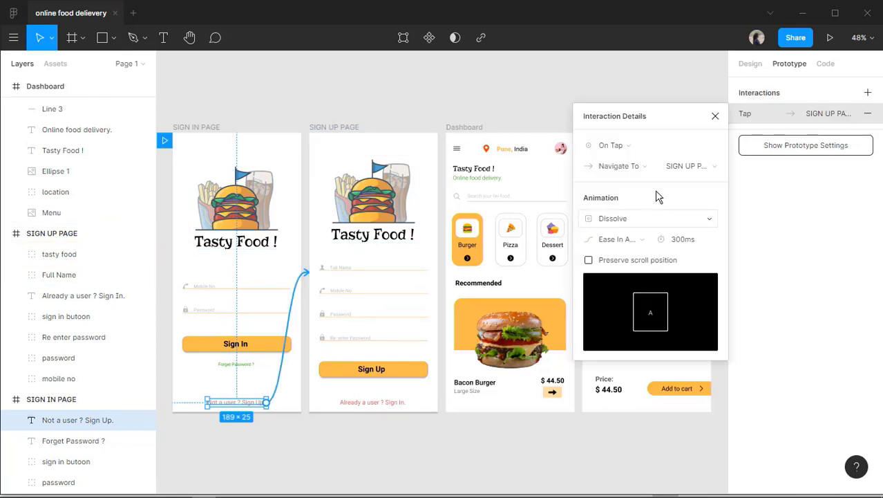
{"action": "left_click", "coordinate": [715, 117]}
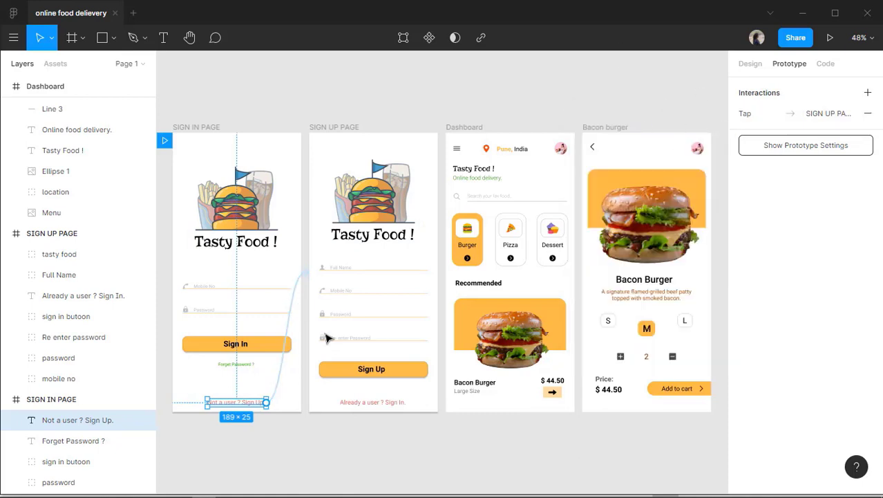
{"action": "left_click", "coordinate": [379, 370]}
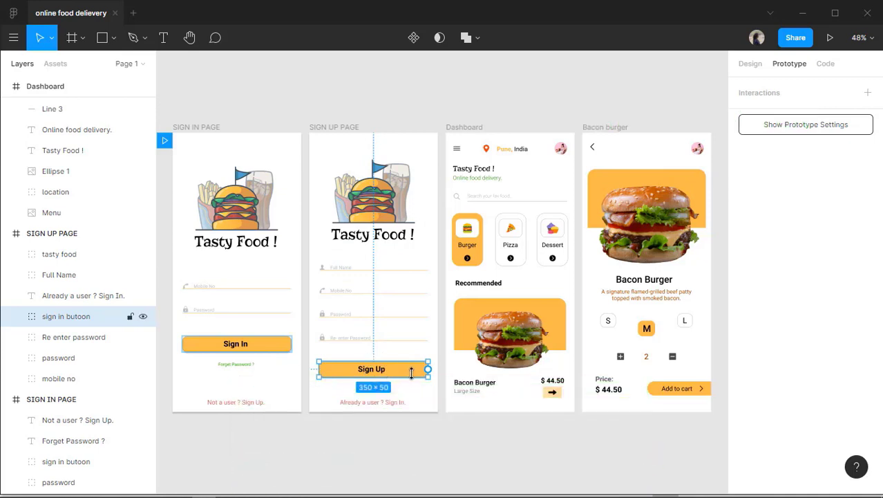
Link the Sign Up button and the 'Already a user ? Sign In.' text to SIGN IN PAGE.
{"action": "mouse_move", "coordinate": [429, 372]}
{"action": "left_click_drag", "start_coordinate": [429, 371], "coordinate": [291, 258]}
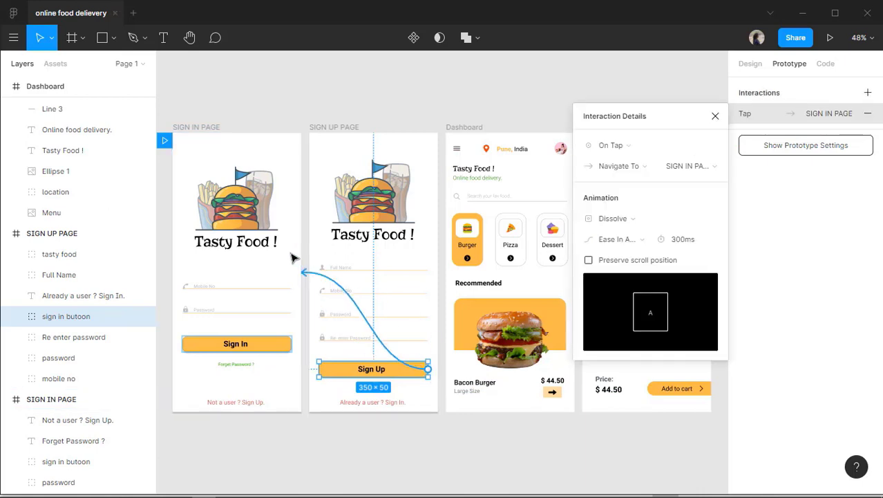
{"action": "left_click", "coordinate": [368, 406]}
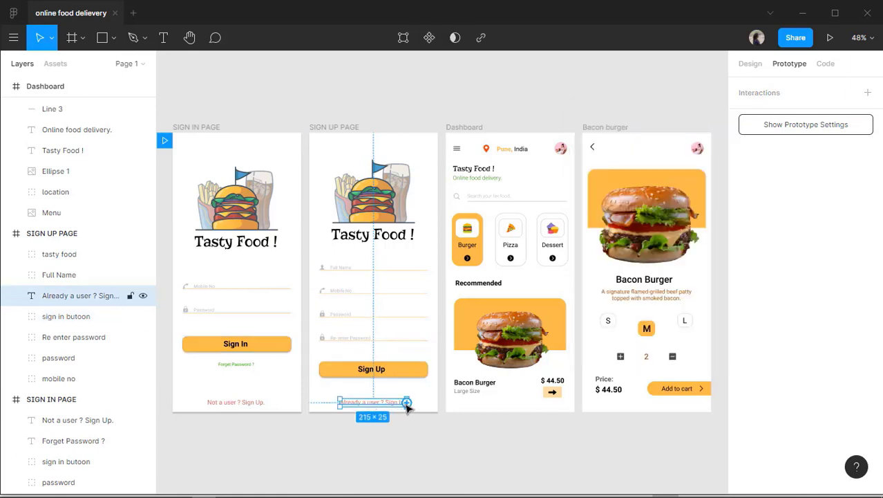
{"action": "left_click_drag", "start_coordinate": [408, 403], "coordinate": [263, 278]}
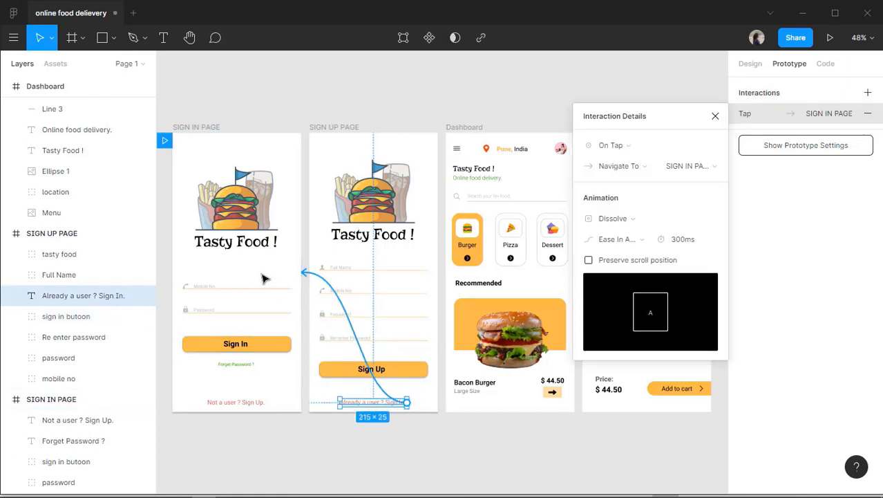
{"action": "left_click", "coordinate": [282, 356]}
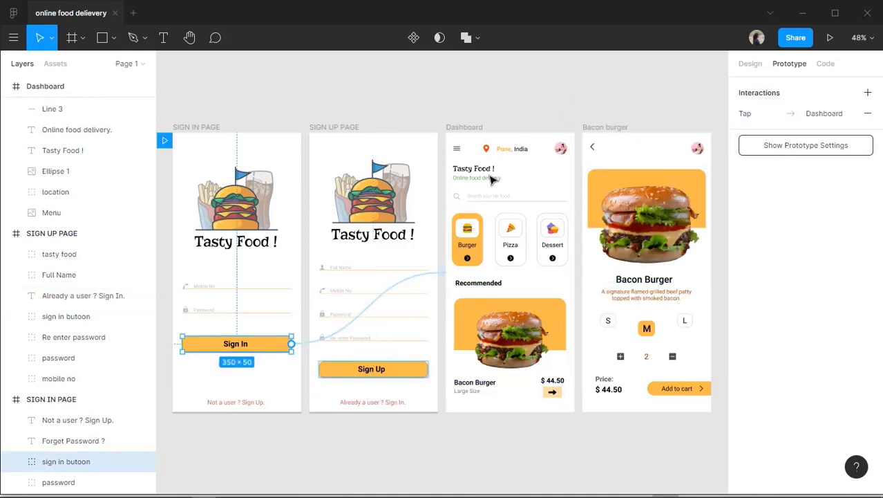
Link the Dashboard's bacon burger image to the Bacon burger screen.
{"action": "key", "text": "Escape"}
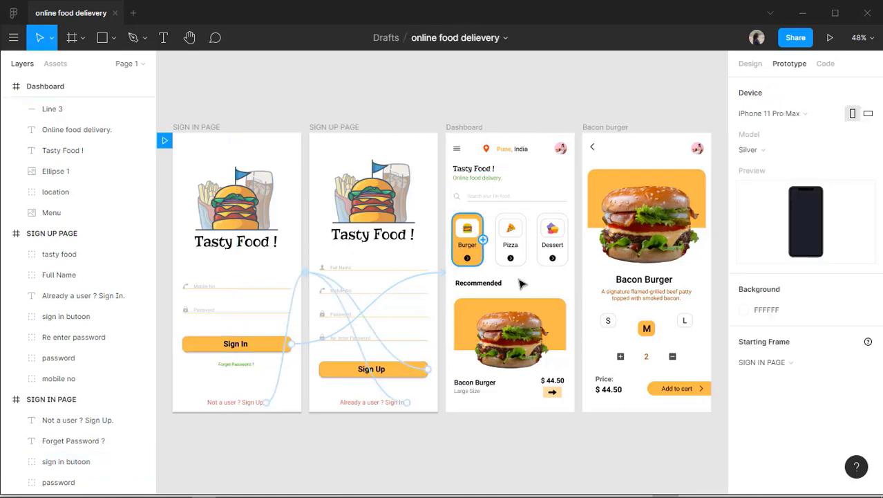
{"action": "left_click", "coordinate": [501, 333]}
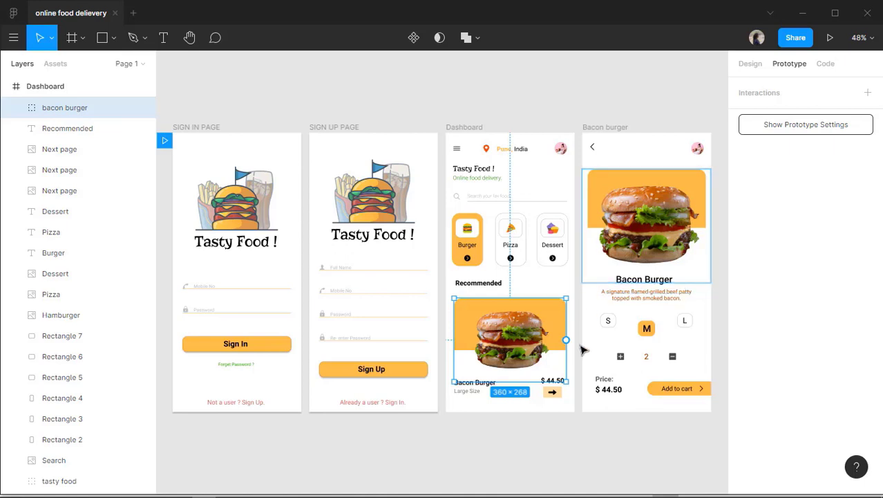
{"action": "left_click_drag", "start_coordinate": [566, 340], "coordinate": [630, 221]}
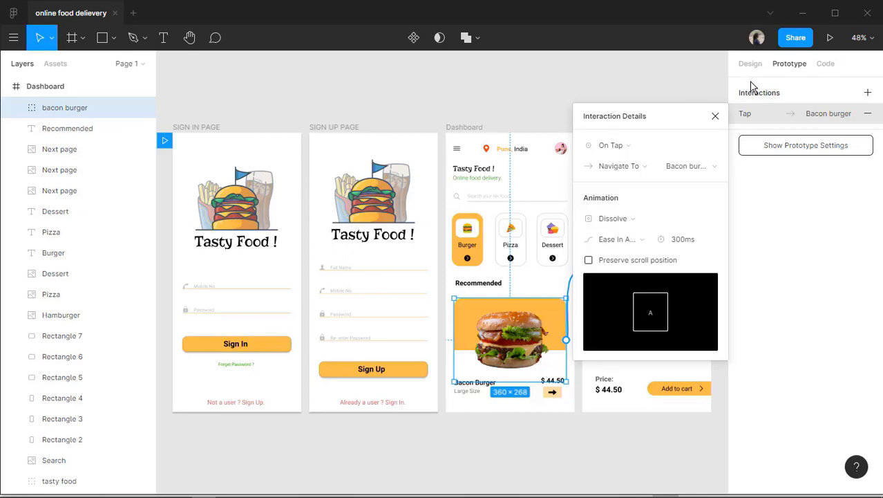
{"action": "left_click", "coordinate": [716, 115]}
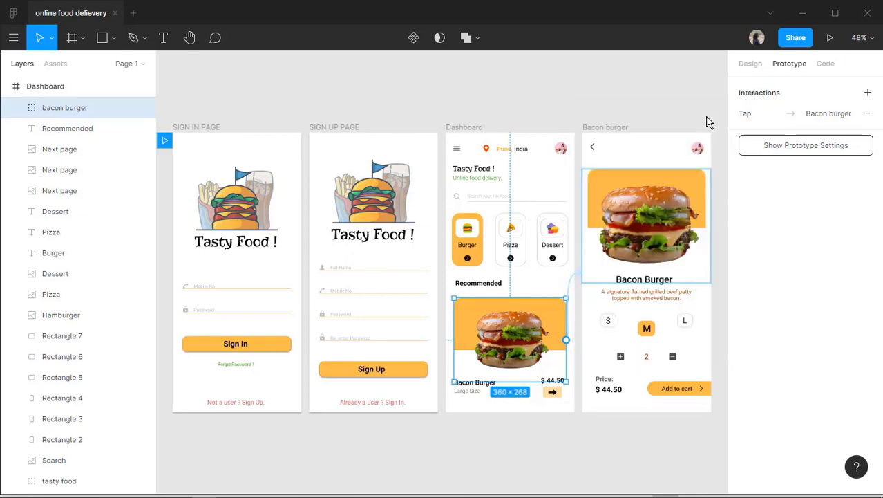
Link the Bacon burger screen's back arrow to the Dashboard frame.
{"action": "left_click", "coordinate": [592, 148]}
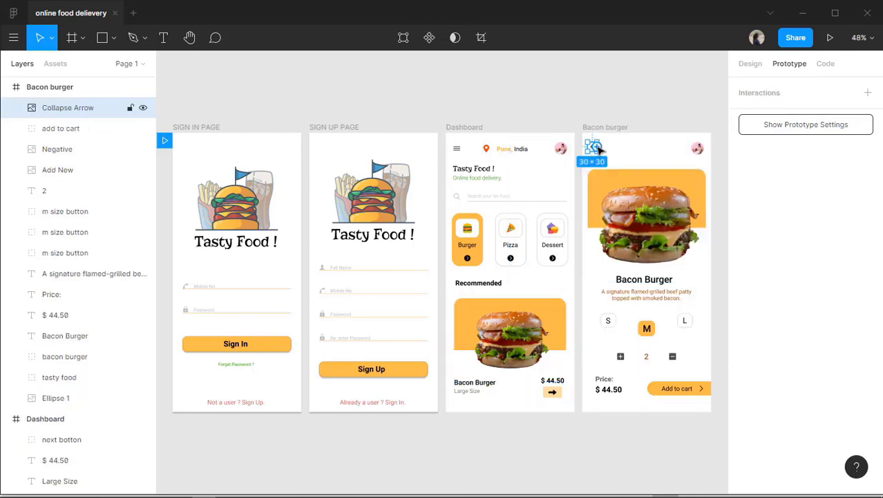
{"action": "left_click_drag", "start_coordinate": [598, 150], "coordinate": [548, 144]}
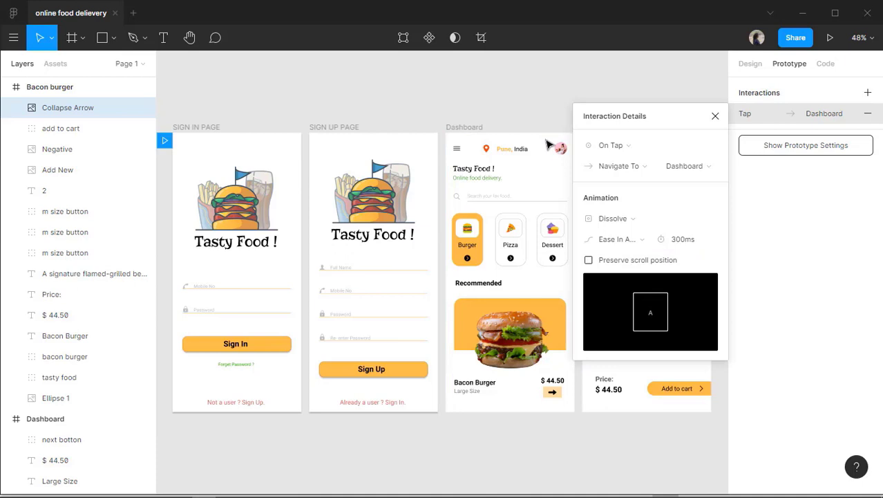
{"action": "left_click", "coordinate": [716, 116]}
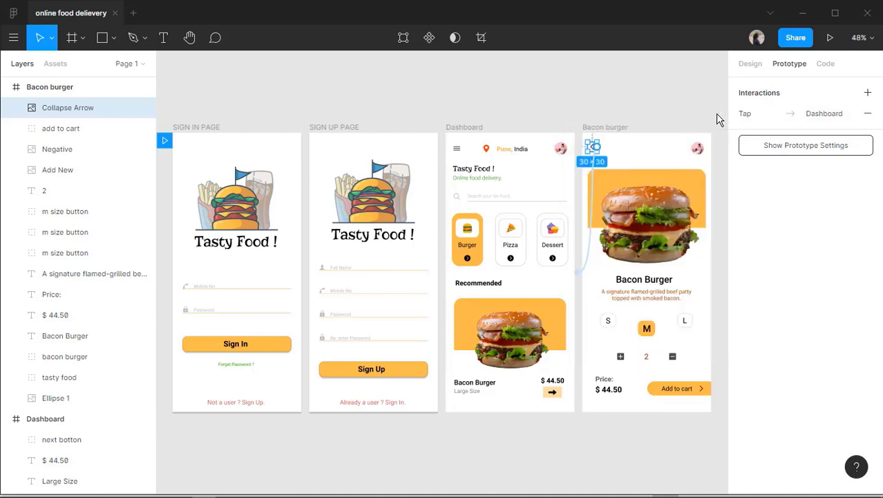
{"action": "left_click", "coordinate": [667, 105]}
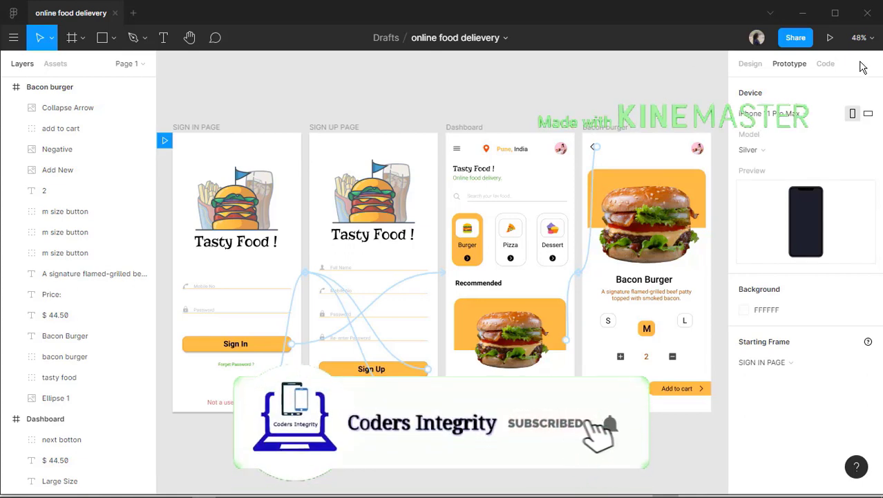
{"action": "left_click", "coordinate": [831, 40]}
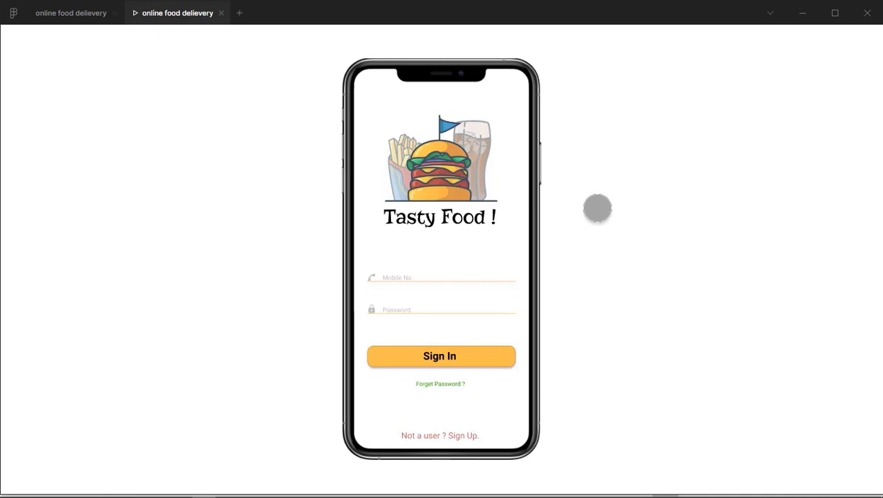
{"action": "left_click", "coordinate": [471, 442]}
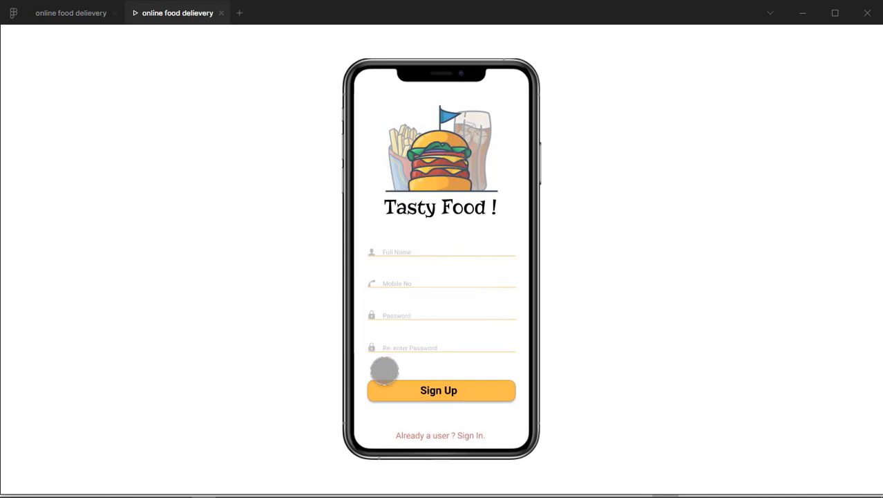
{"action": "left_click", "coordinate": [448, 391]}
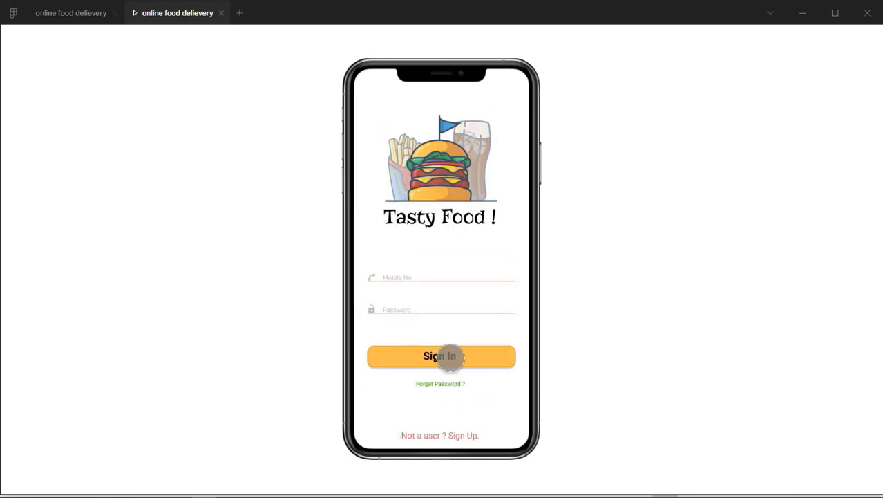
{"action": "left_click", "coordinate": [441, 355]}
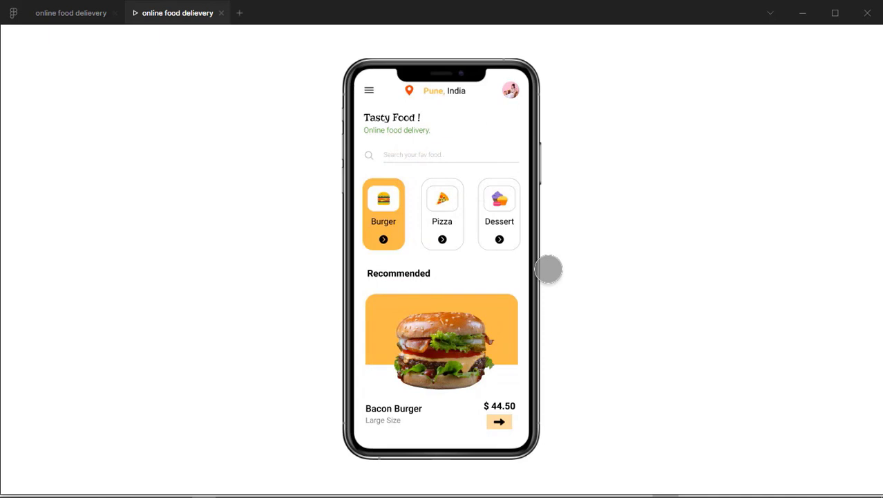
{"action": "left_click", "coordinate": [450, 339]}
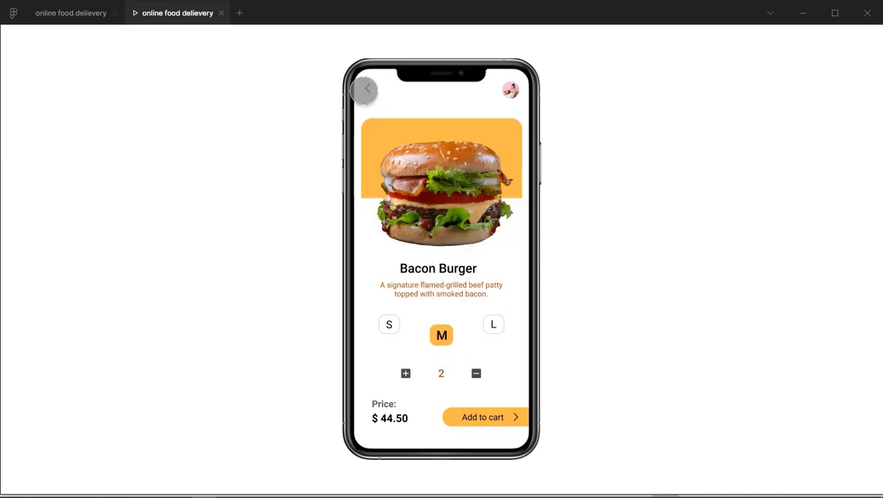
{"action": "left_click", "coordinate": [367, 88]}
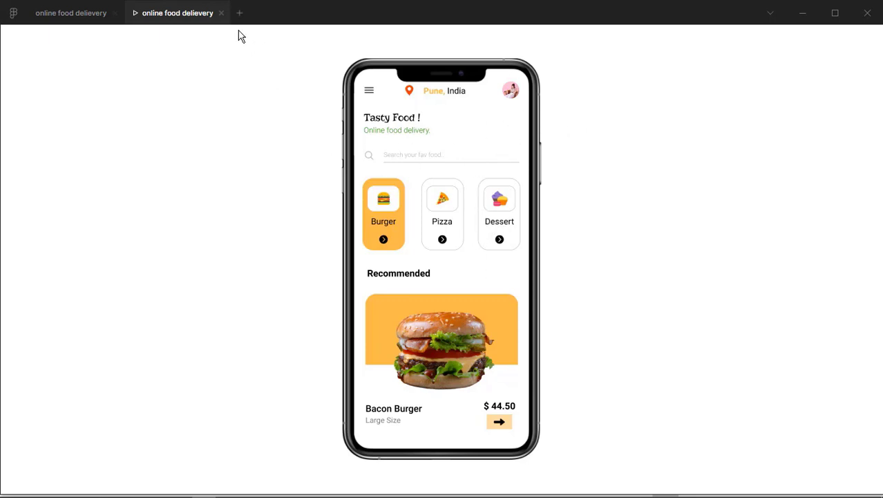
{"action": "left_click", "coordinate": [221, 14]}
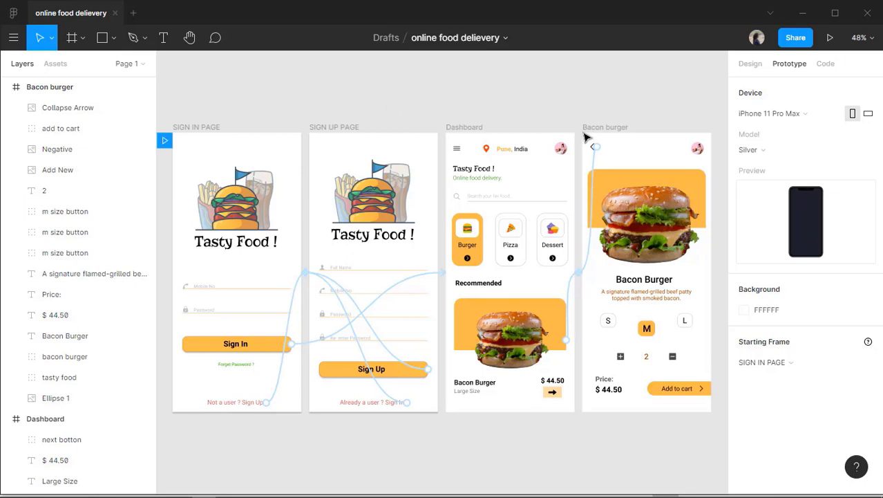
Open the Share dialog for the 'online food delievery' file.
{"action": "left_click", "coordinate": [793, 40]}
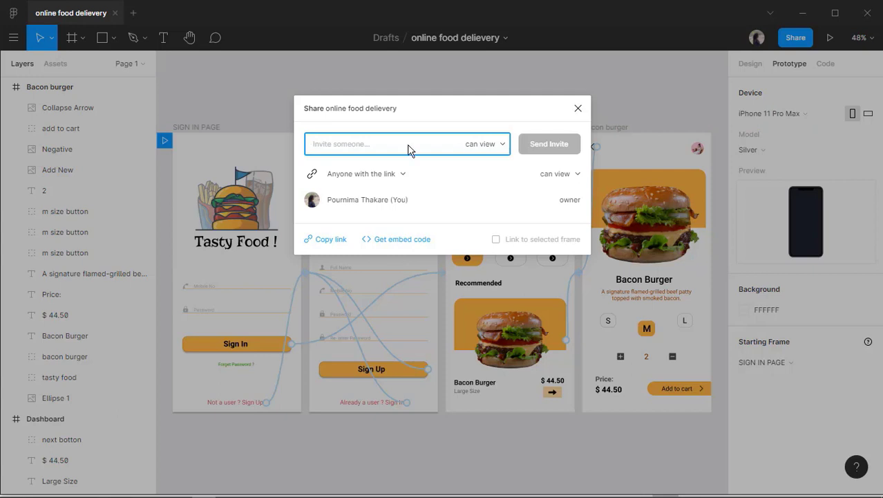
{"action": "left_click", "coordinate": [503, 145]}
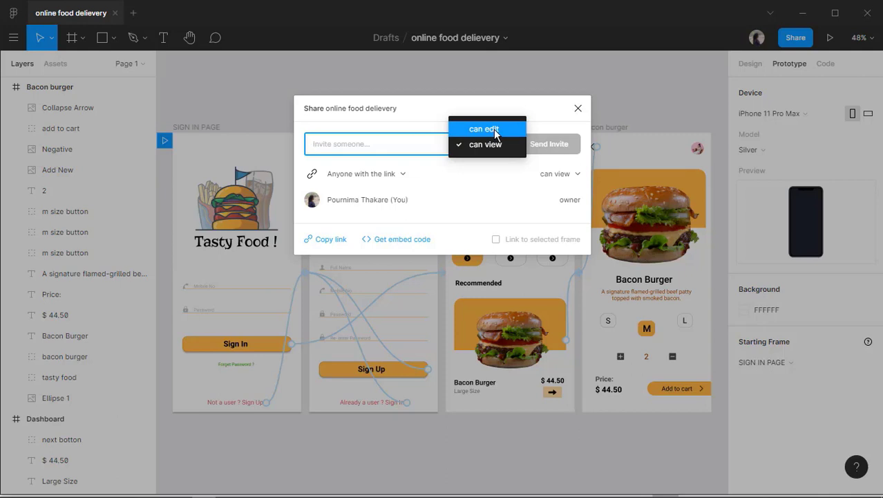
{"action": "left_click", "coordinate": [460, 146]}
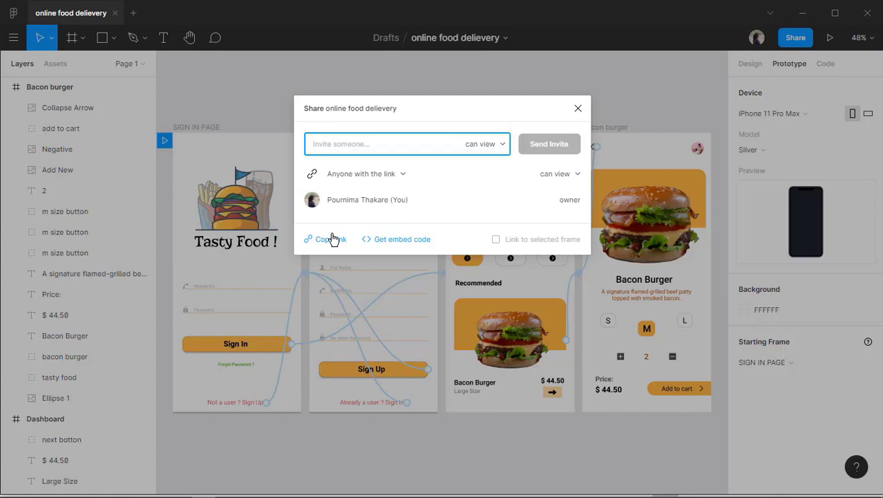
{"action": "left_click", "coordinate": [404, 173]}
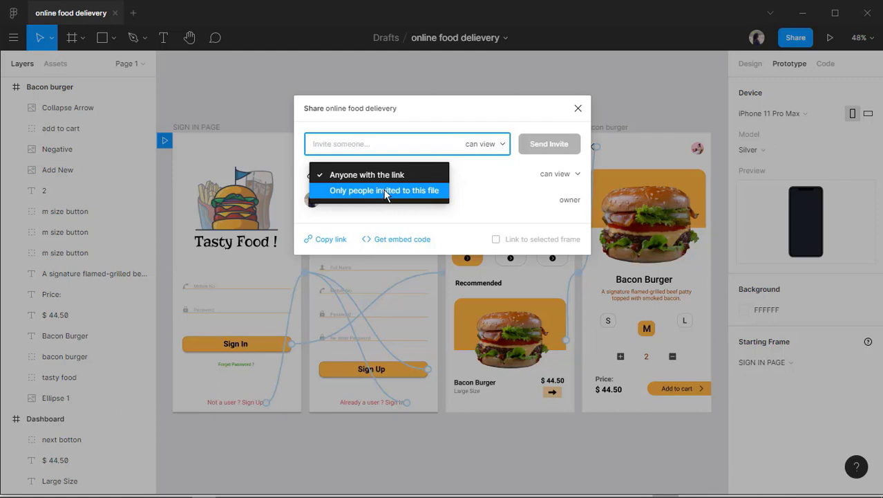
{"action": "left_click", "coordinate": [466, 172]}
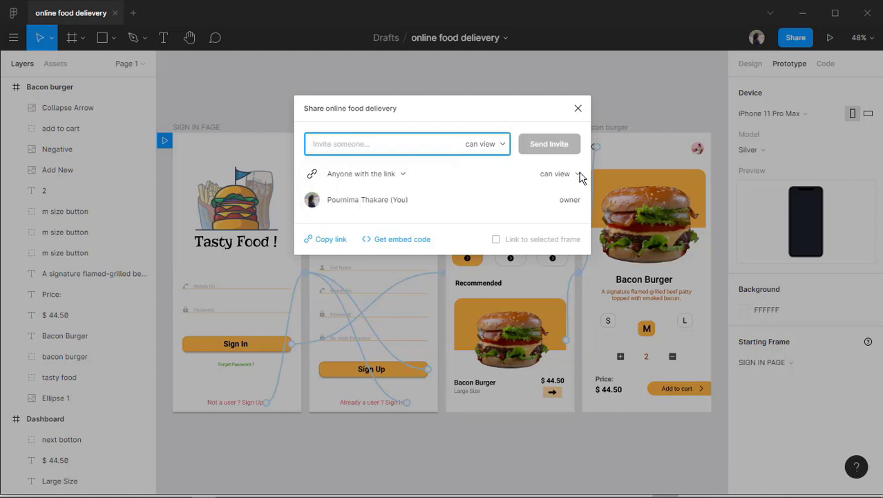
{"action": "left_click", "coordinate": [580, 175]}
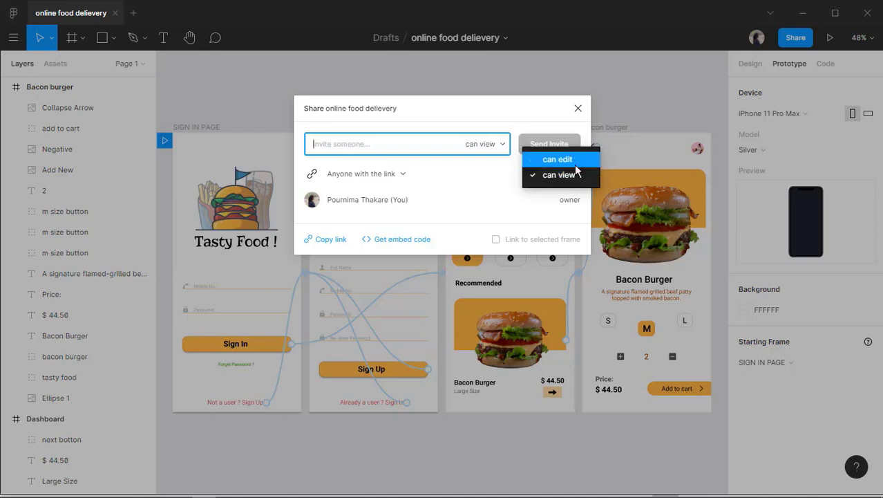
{"action": "left_click", "coordinate": [476, 178]}
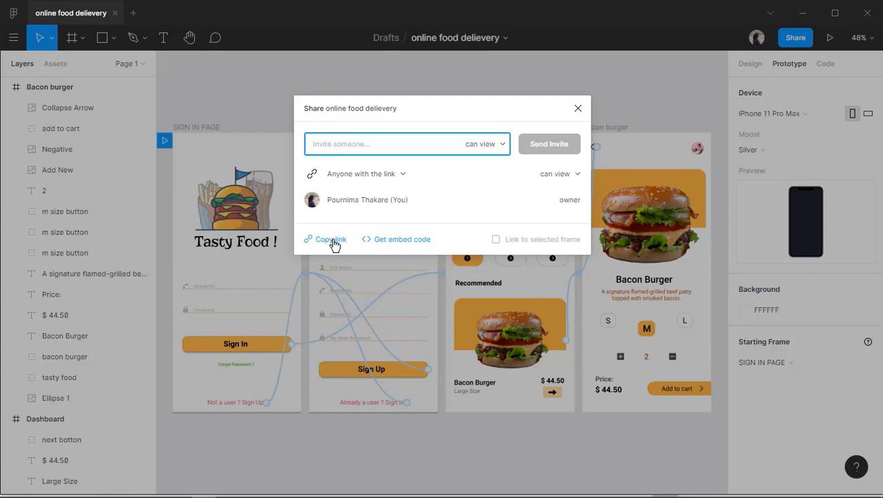
Look at the public embed code without copying it, then close the Share dialog, keeping link sharing view-only.
{"action": "left_click", "coordinate": [395, 239]}
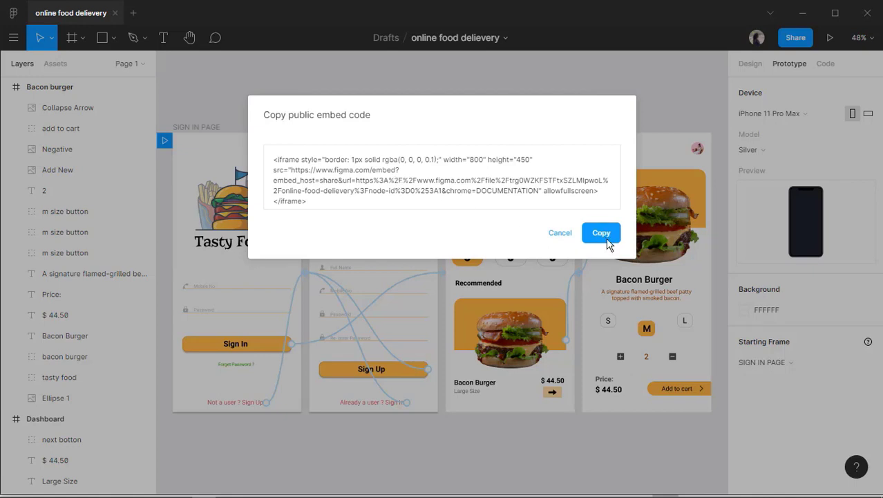
{"action": "left_click", "coordinate": [567, 236]}
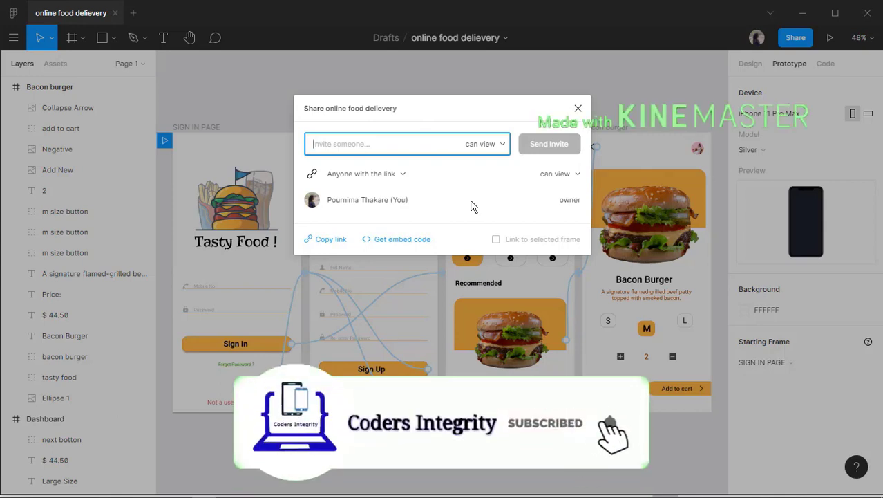
{"action": "left_click", "coordinate": [576, 109]}
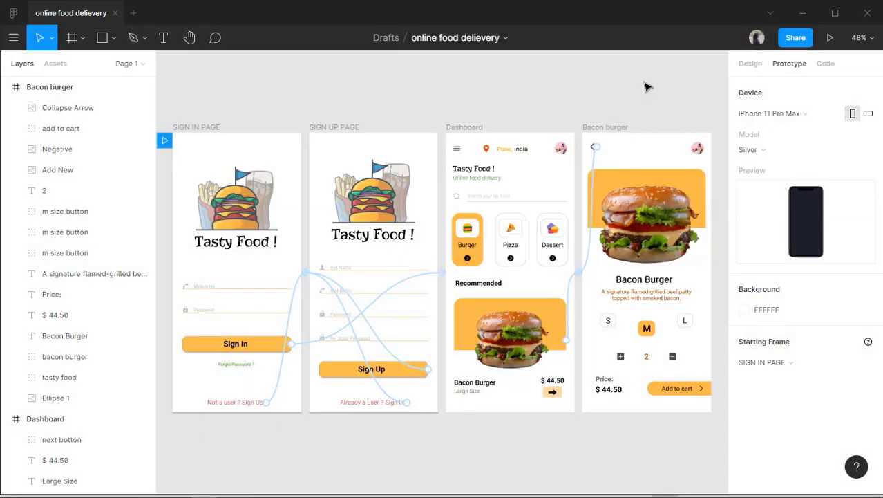